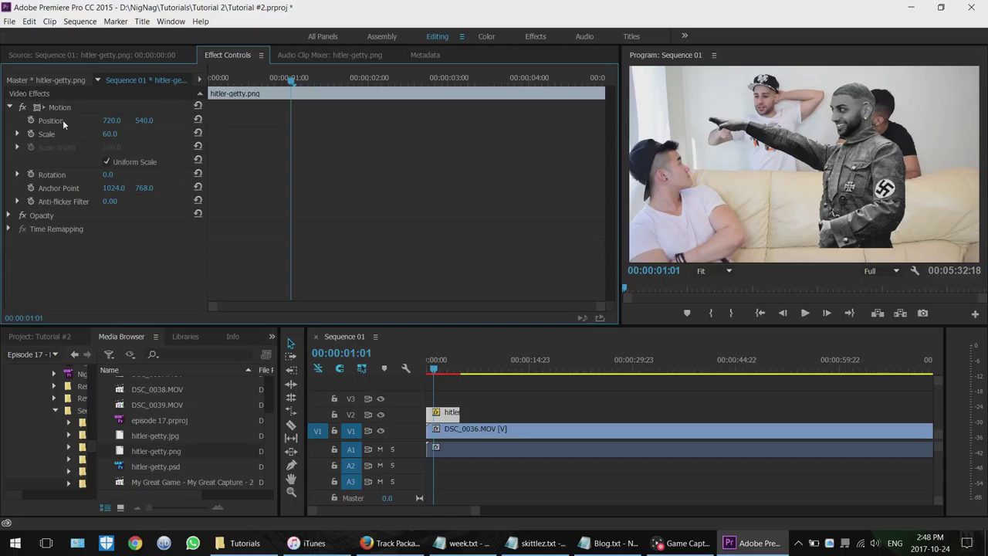
# Scrub Motion Position to 899.0, 635.0 so the figure sits at the frame's right edge.
pyautogui.moveTo(103, 123)
pyautogui.mouseDown()
pyautogui.moveTo(121, 122)
pyautogui.moveTo(110, 125)
pyautogui.mouseUp()
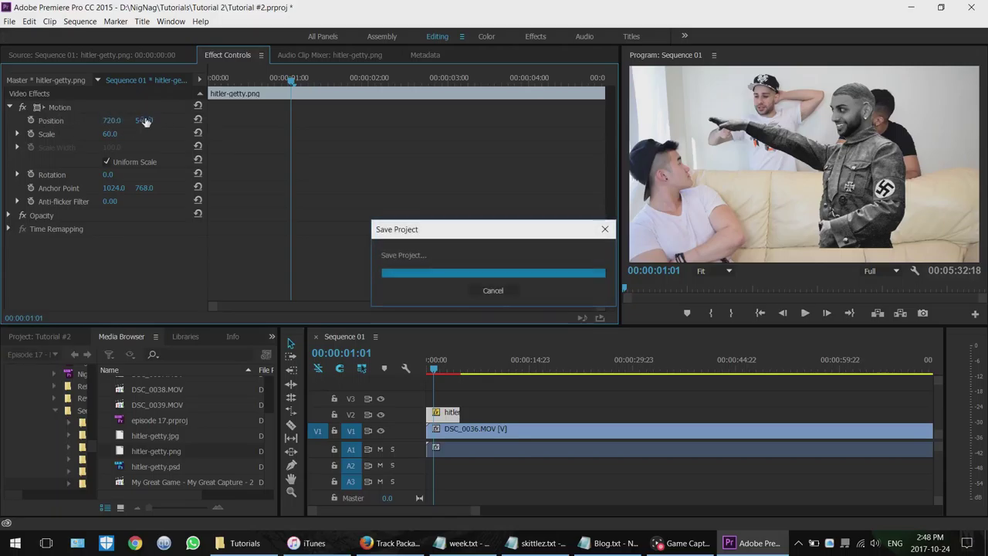
pyautogui.moveTo(117, 127); pyautogui.dragTo(151, 134)
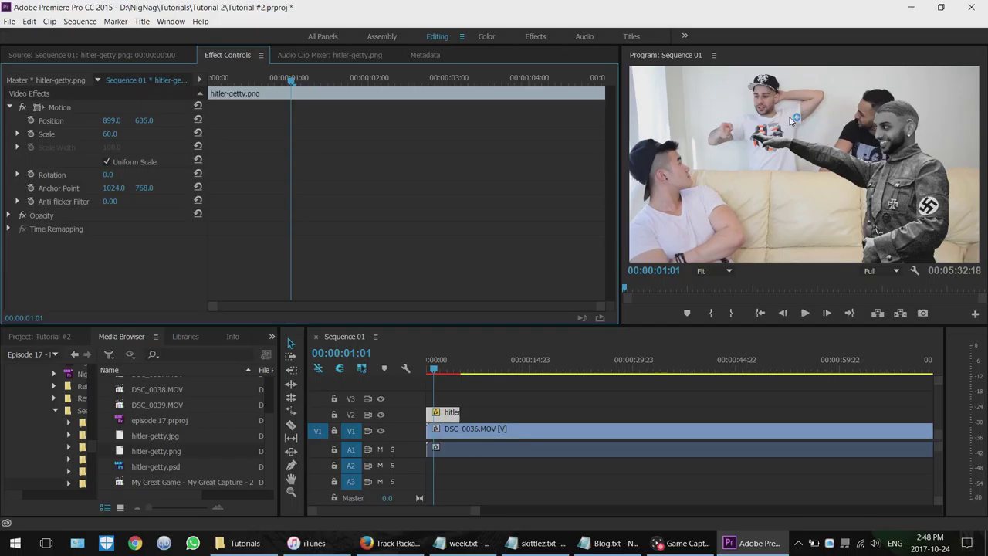
# Move the figure overlay up-left to 864.6, 578.5 and set its Scale to 68.
pyautogui.click(887, 189)
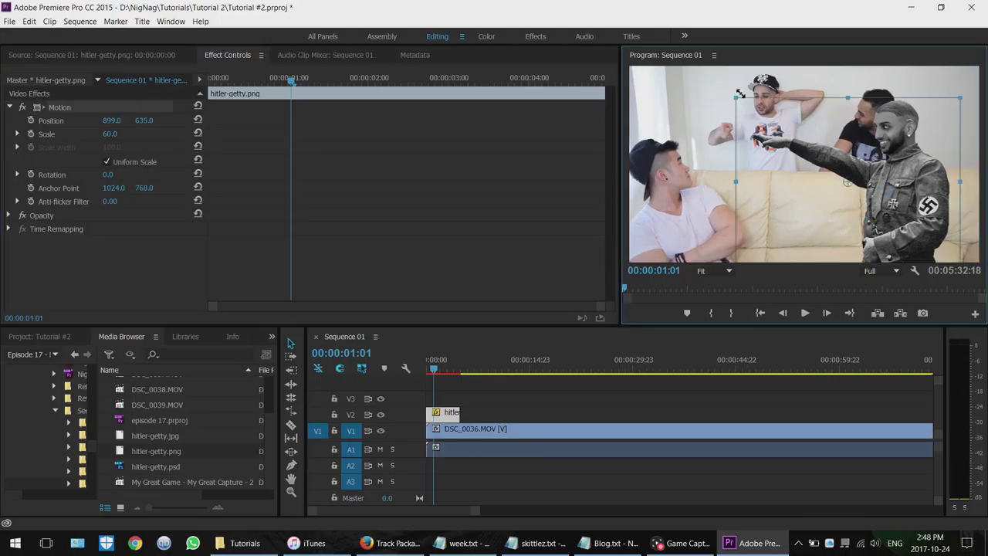
pyautogui.moveTo(738, 183)
pyautogui.mouseDown()
pyautogui.moveTo(695, 185)
pyautogui.moveTo(721, 183)
pyautogui.mouseUp()
pyautogui.moveTo(955, 222)
pyautogui.mouseDown()
pyautogui.moveTo(899, 213)
pyautogui.moveTo(950, 211)
pyautogui.mouseUp()
pyautogui.moveTo(712, 173); pyautogui.dragTo(826, 60)
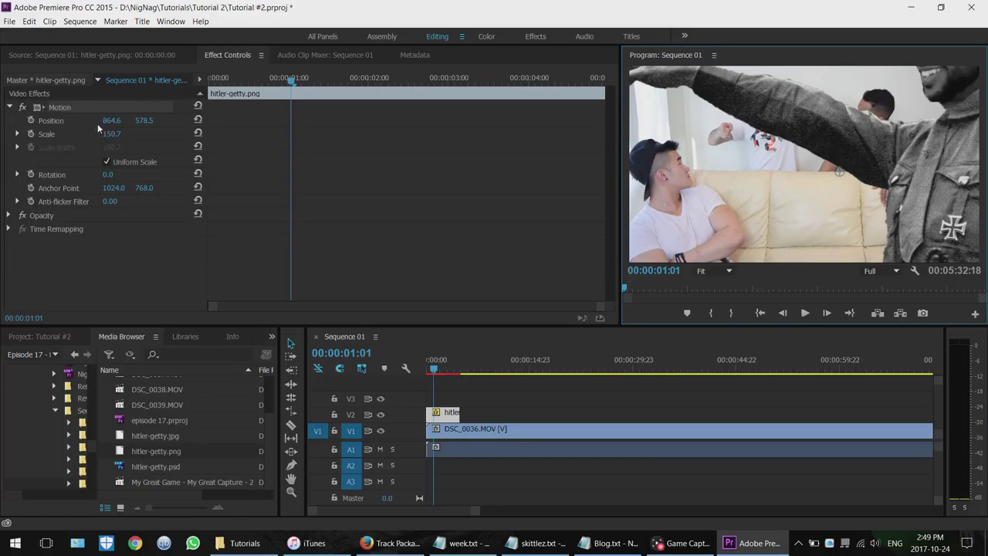
pyautogui.write('68')
pyautogui.press('Return')
pyautogui.click(560, 403)
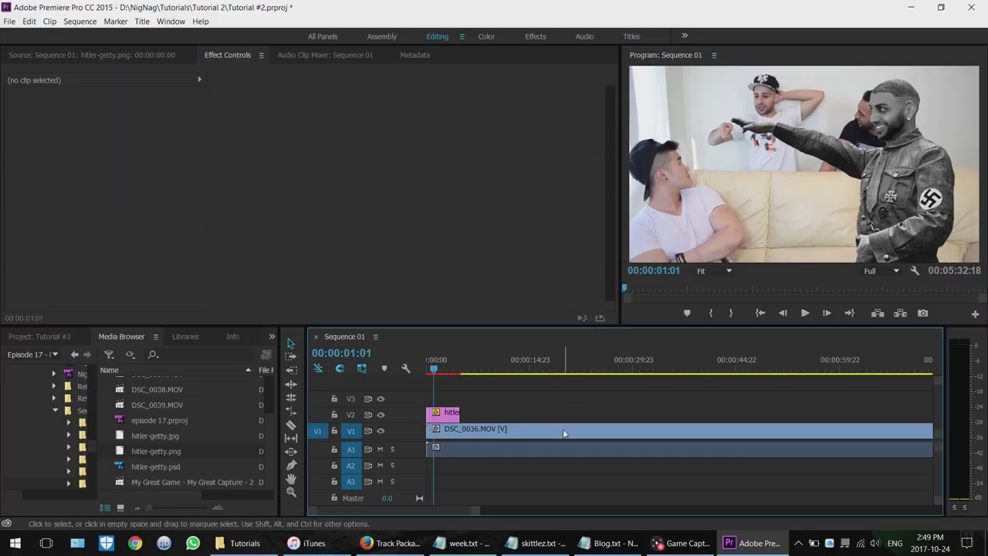
# Select the V2 figure clip and return the Effect Controls playhead to 00:00:00:00.
pyautogui.click(683, 544)
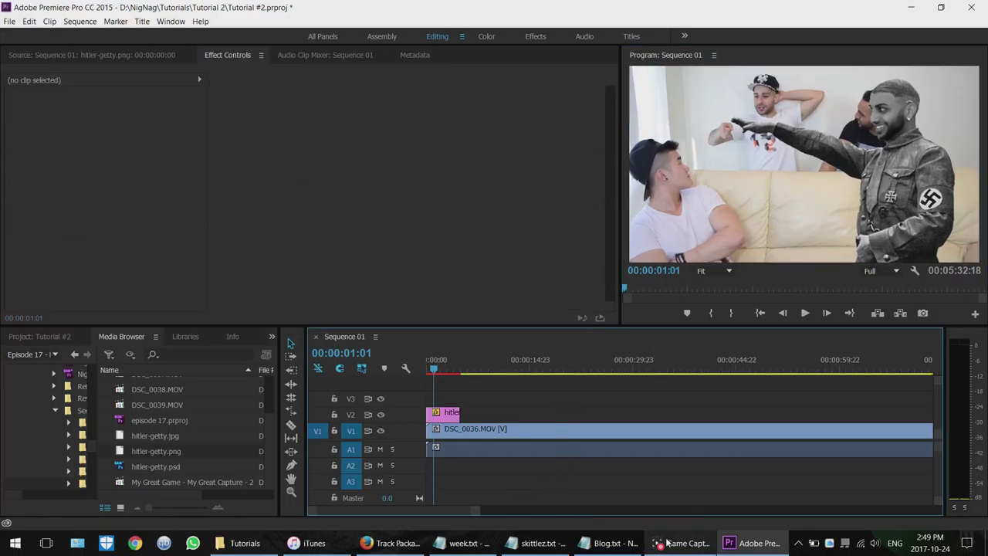
pyautogui.click(668, 538)
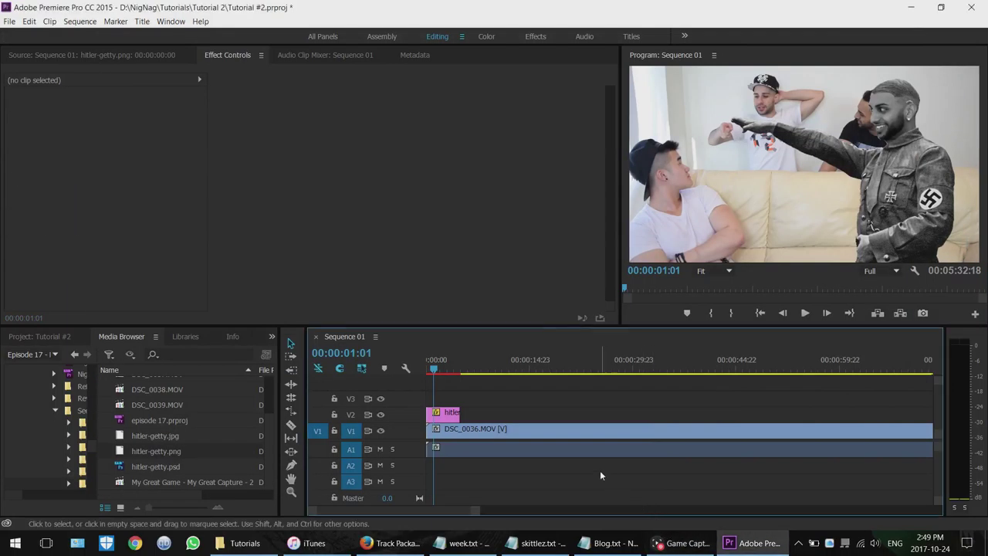
pyautogui.click(452, 413)
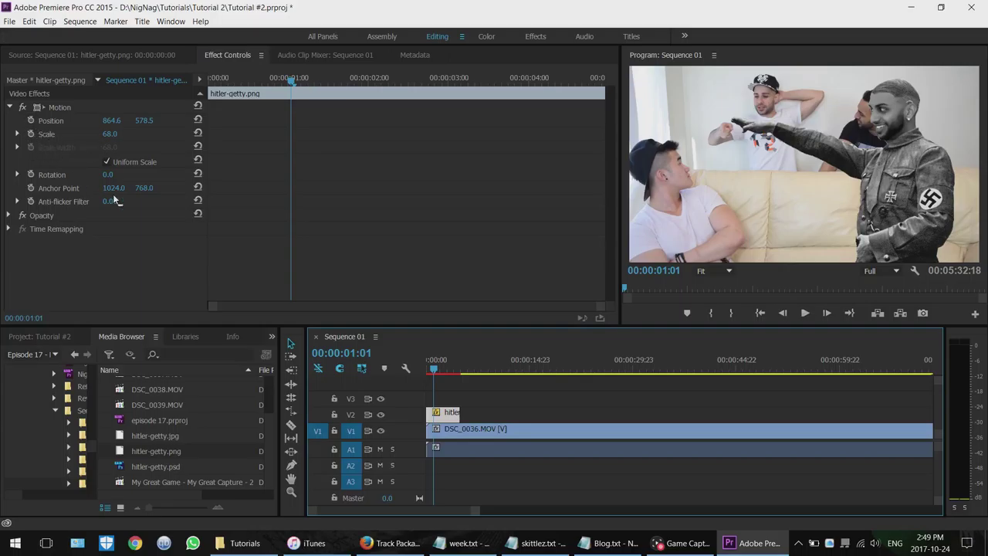
pyautogui.doubleClick(880, 218)
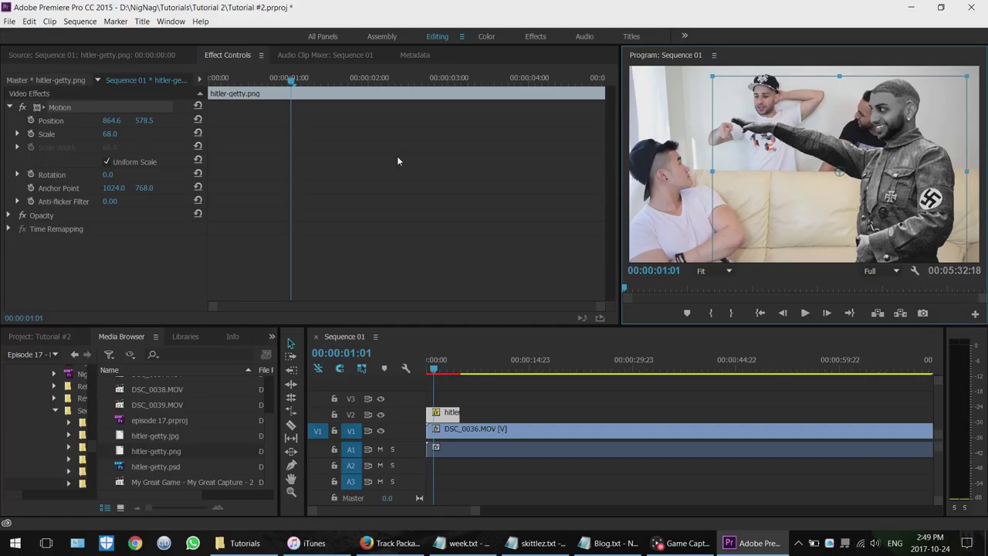
pyautogui.click(249, 82)
pyautogui.moveTo(249, 82); pyautogui.dragTo(207, 88)
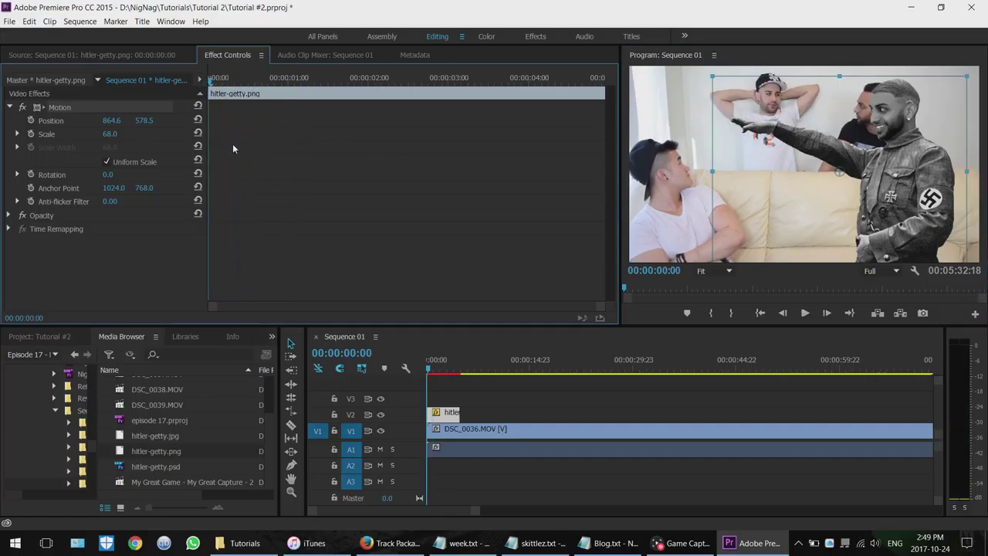
# Add a starting Position keyframe with X at 1919.6, pushing the figure off the right edge.
pyautogui.click(30, 121)
pyautogui.moveTo(209, 121); pyautogui.dragTo(222, 121)
pyautogui.press('Right')
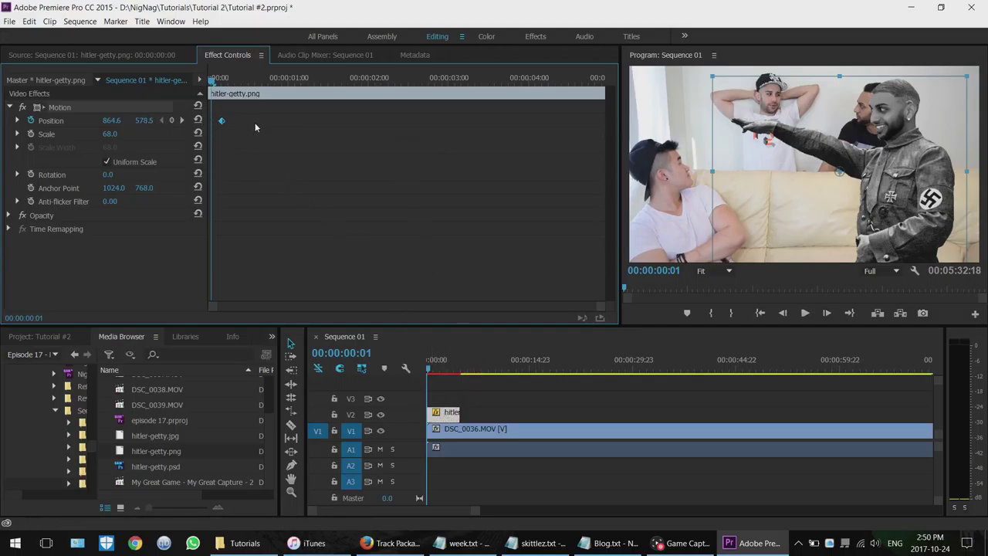
pyautogui.moveTo(214, 82); pyautogui.dragTo(222, 84)
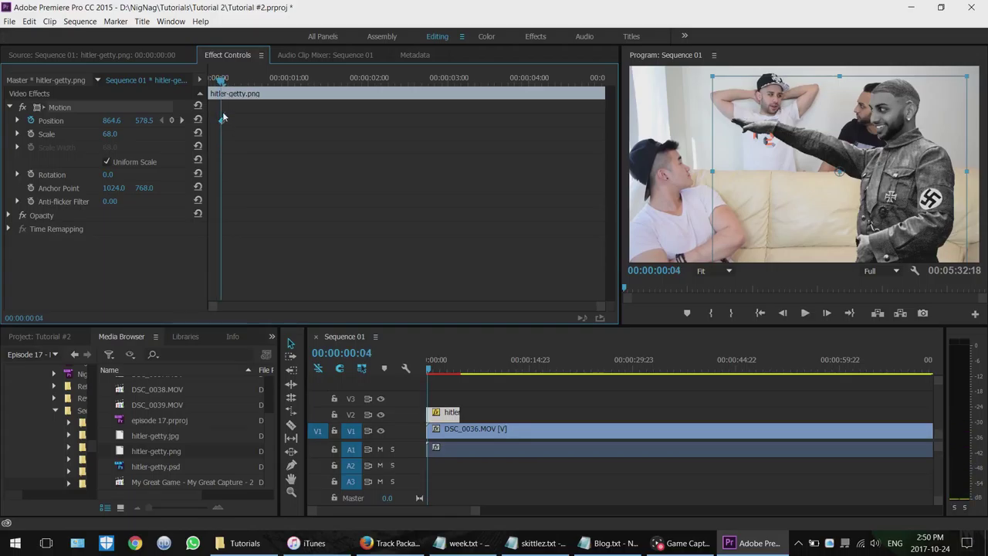
pyautogui.click(223, 80)
pyautogui.moveTo(116, 121); pyautogui.dragTo(930, 121)
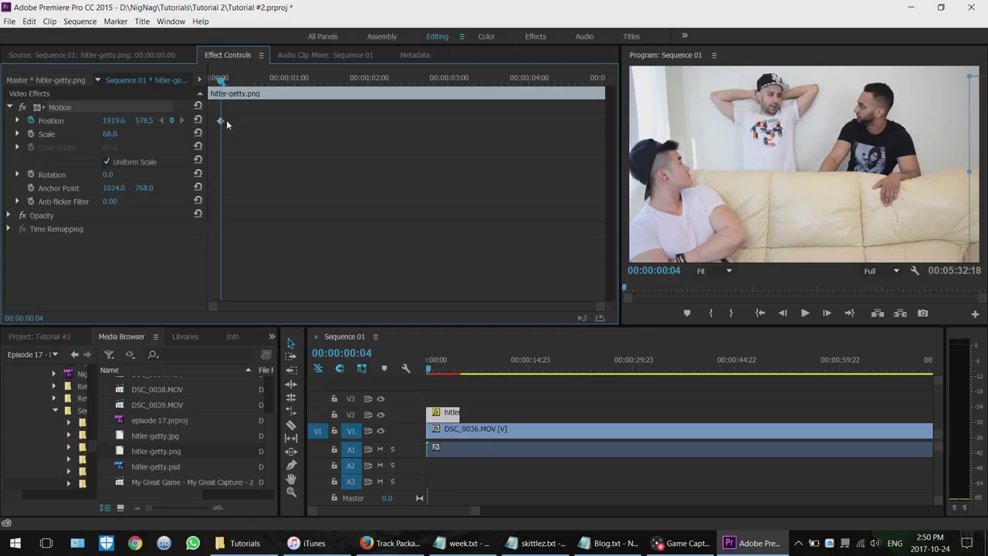
# Add a Position keyframe at frame 10 with X set to 890.6.
pyautogui.click(222, 142)
pyautogui.click(221, 121)
pyautogui.moveTo(222, 82); pyautogui.dragTo(241, 86)
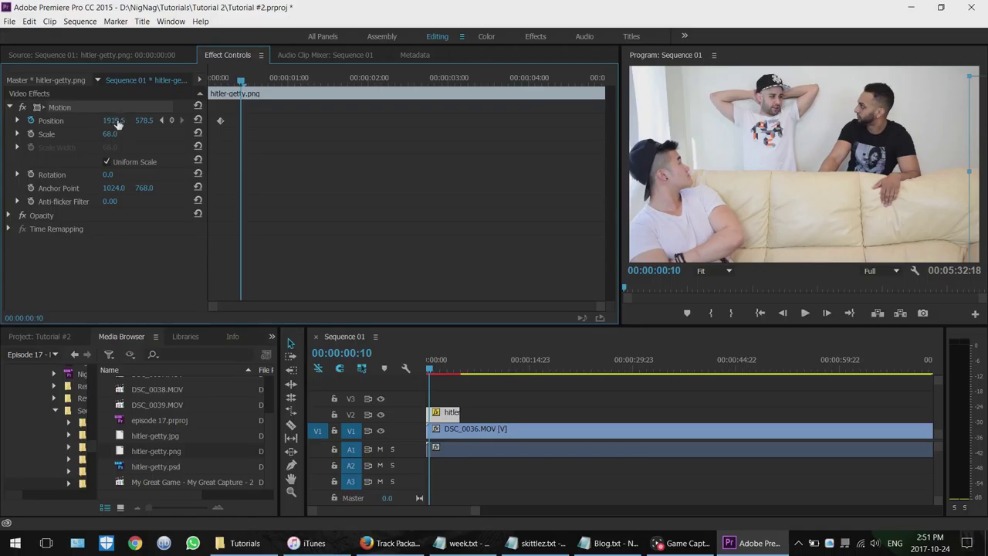
pyautogui.moveTo(117, 125); pyautogui.dragTo(6, 125)
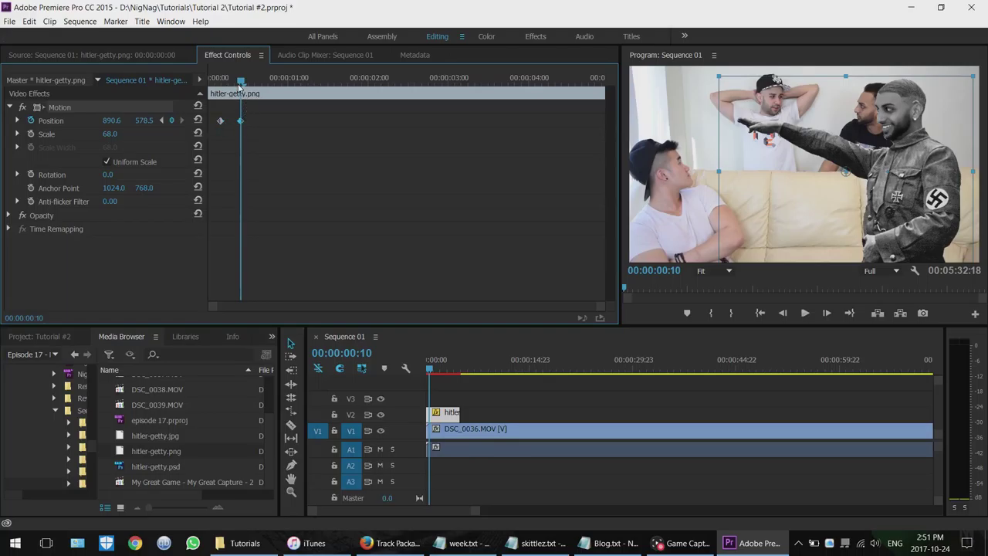
# Preview the slide-in, then drag the second Position keyframe later for a slower entry.
pyautogui.moveTo(242, 80); pyautogui.dragTo(210, 87)
pyautogui.press('space')
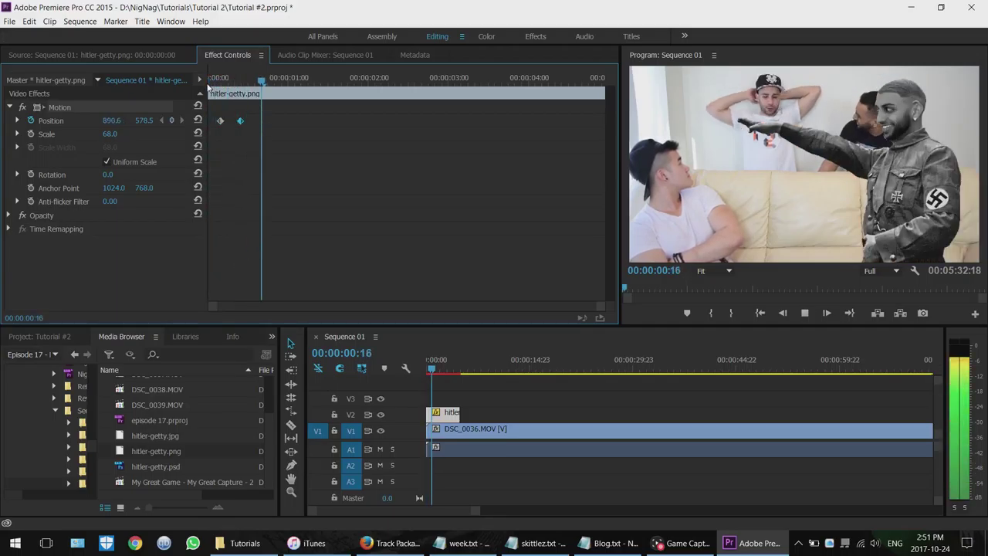
pyautogui.press('space')
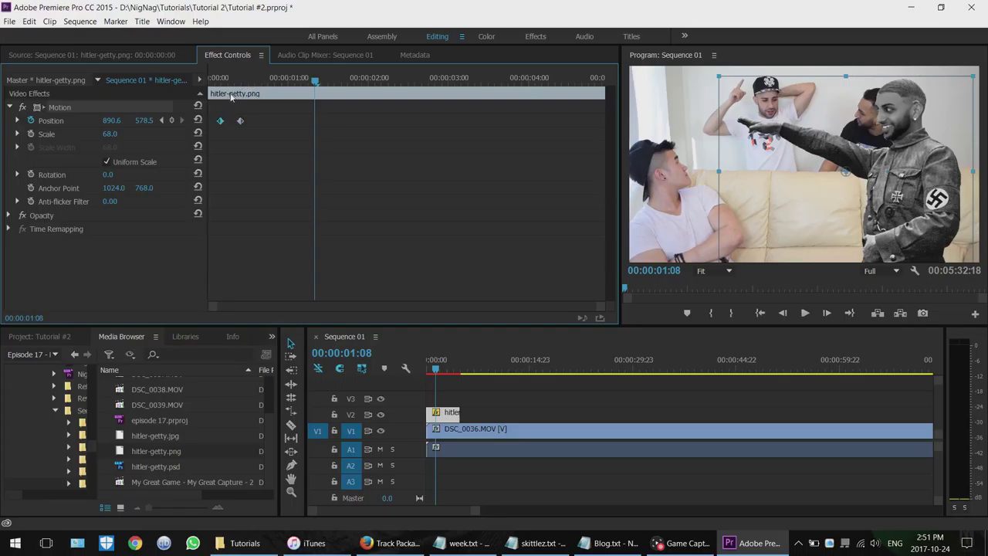
pyautogui.press('Home')
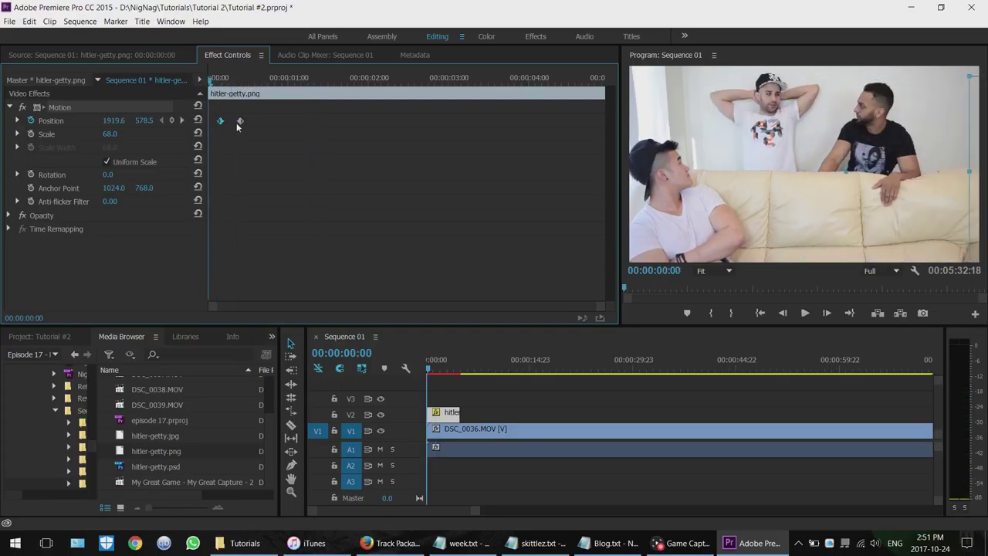
pyautogui.press('space')
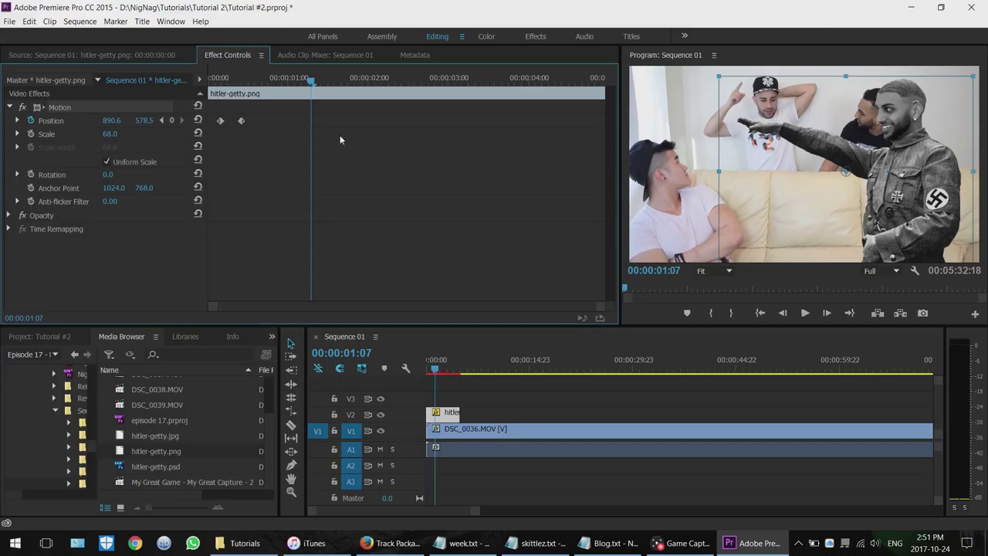
pyautogui.click(241, 121)
pyautogui.moveTo(242, 122); pyautogui.dragTo(279, 124)
pyautogui.moveTo(311, 81); pyautogui.dragTo(209, 82)
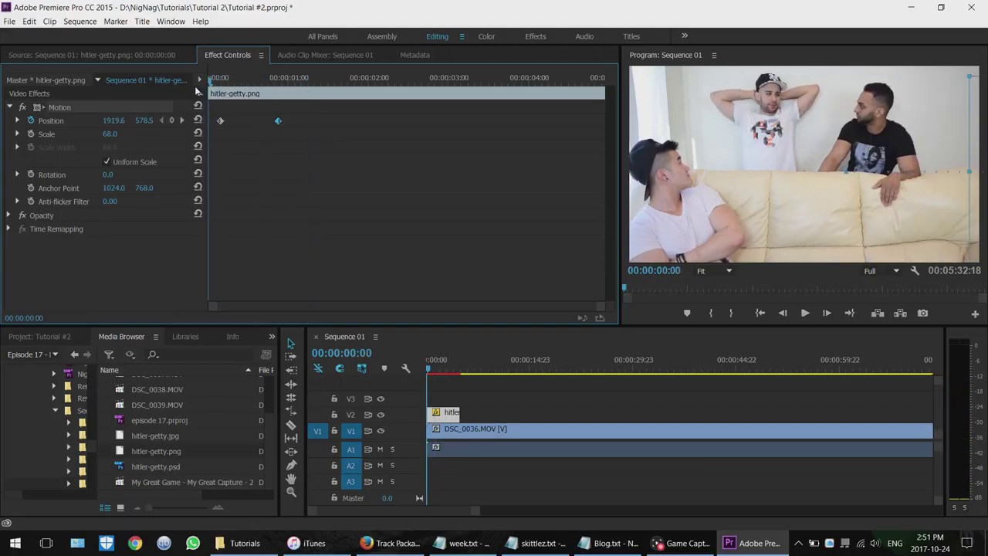
# Drag the second Position keyframe back to about 00:00:00:20 and preview the quicker slide-in.
pyautogui.press('space')
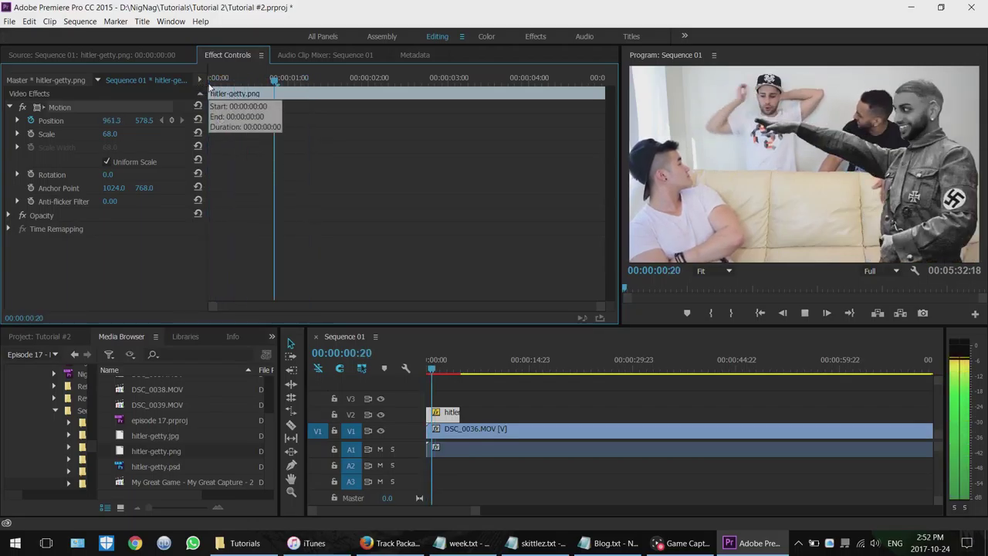
pyautogui.press('space')
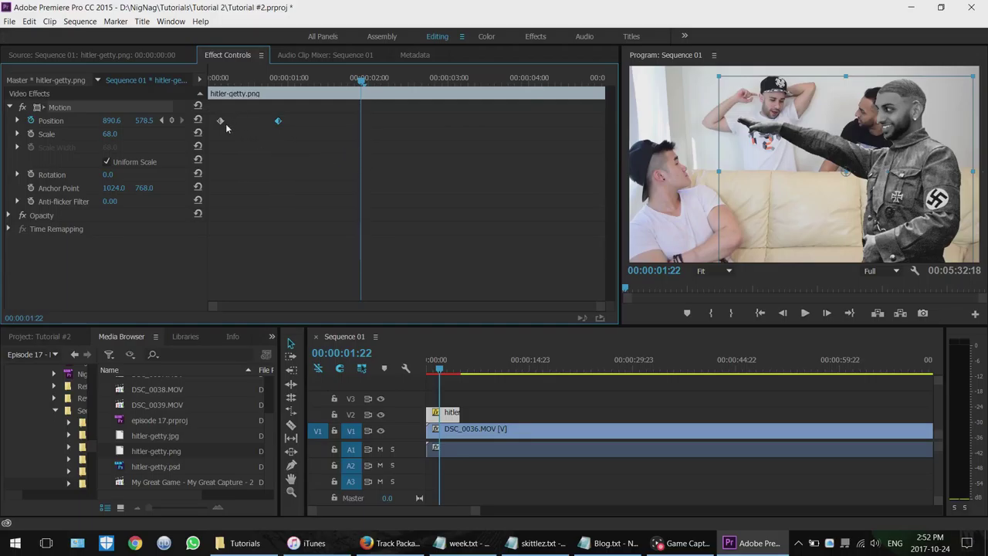
pyautogui.moveTo(278, 122); pyautogui.dragTo(241, 123)
pyautogui.moveTo(224, 80); pyautogui.dragTo(222, 83)
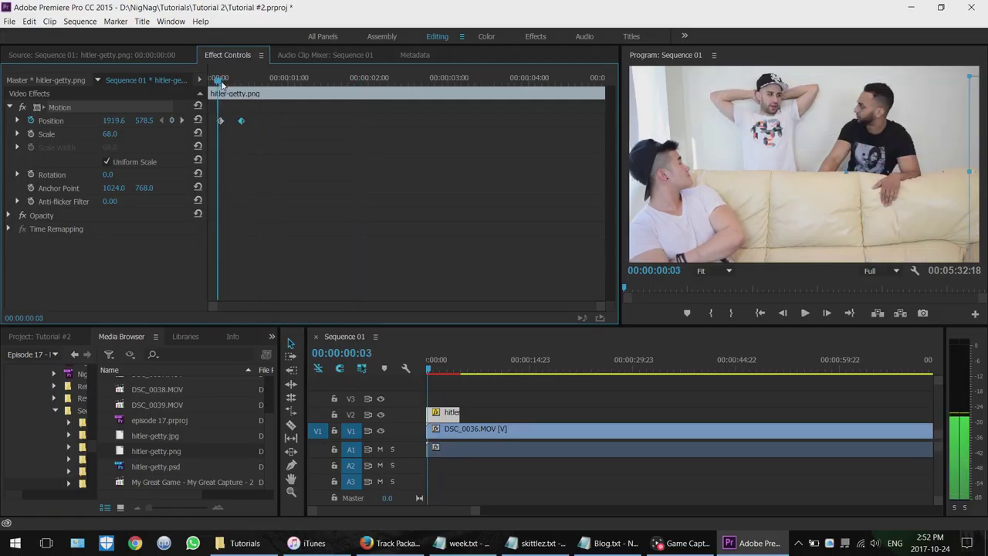
pyautogui.press('space')
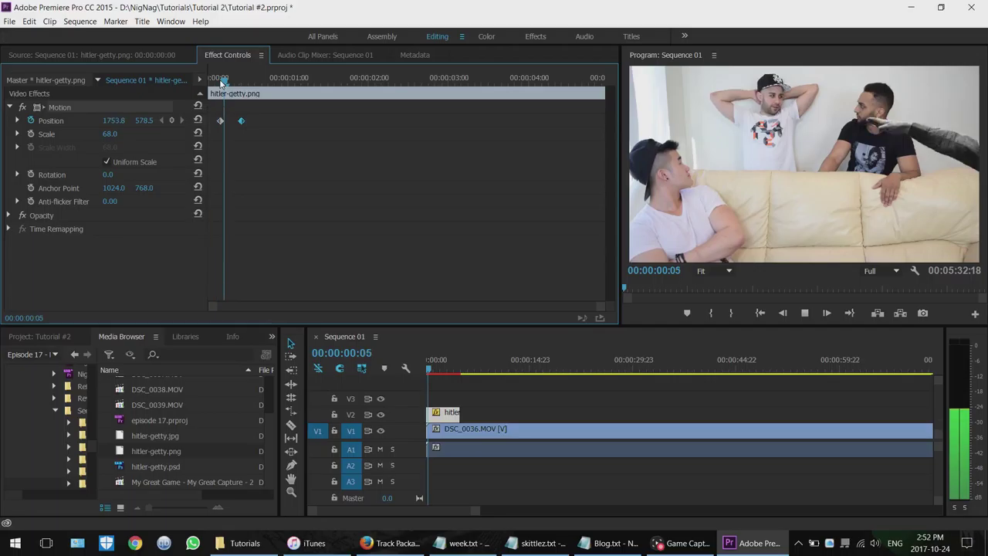
pyautogui.press('space')
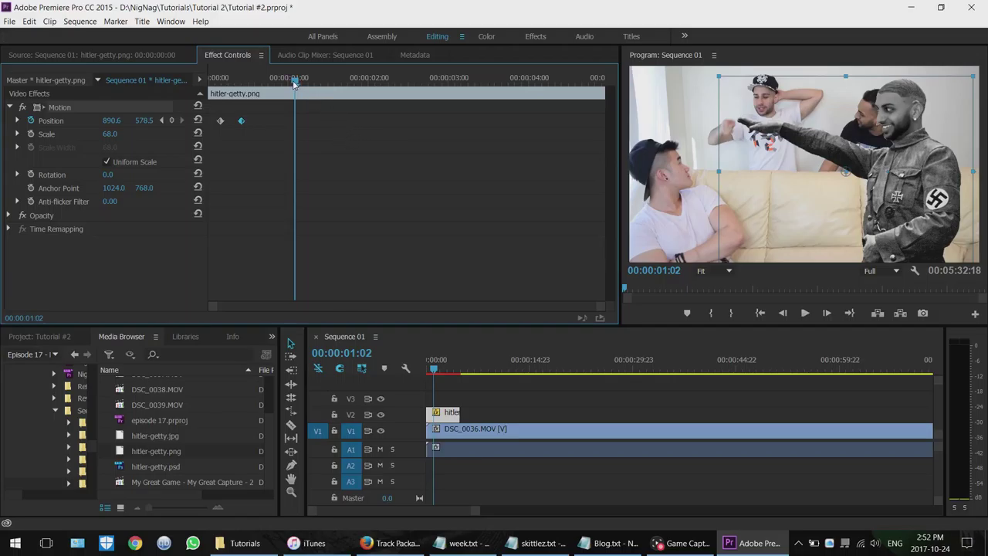
pyautogui.press('space')
pyautogui.press('space')
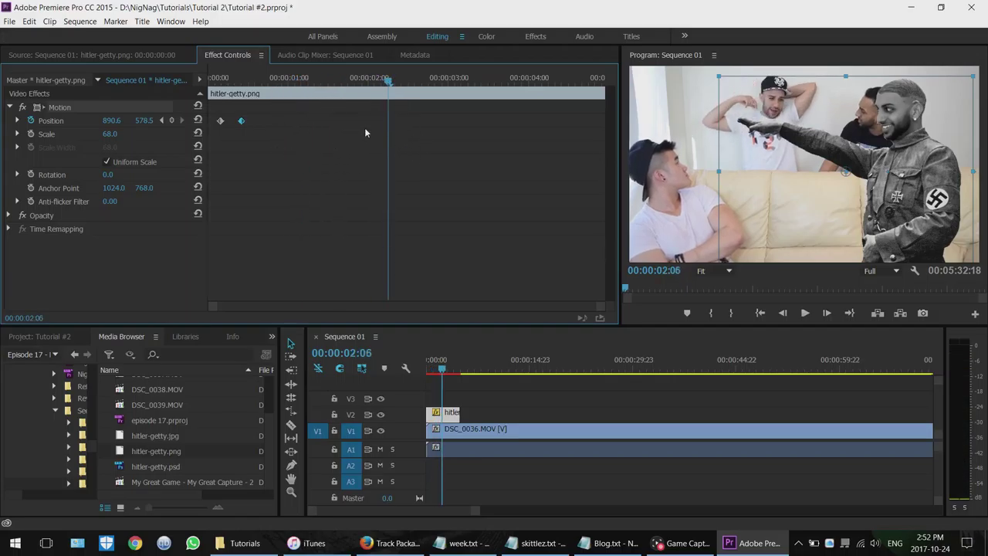
# Add a hold Position keyframe at 00:00:02:06 and preview the animation from 00:00:00:20.
pyautogui.click(172, 120)
pyautogui.click(388, 121)
pyautogui.click(216, 78)
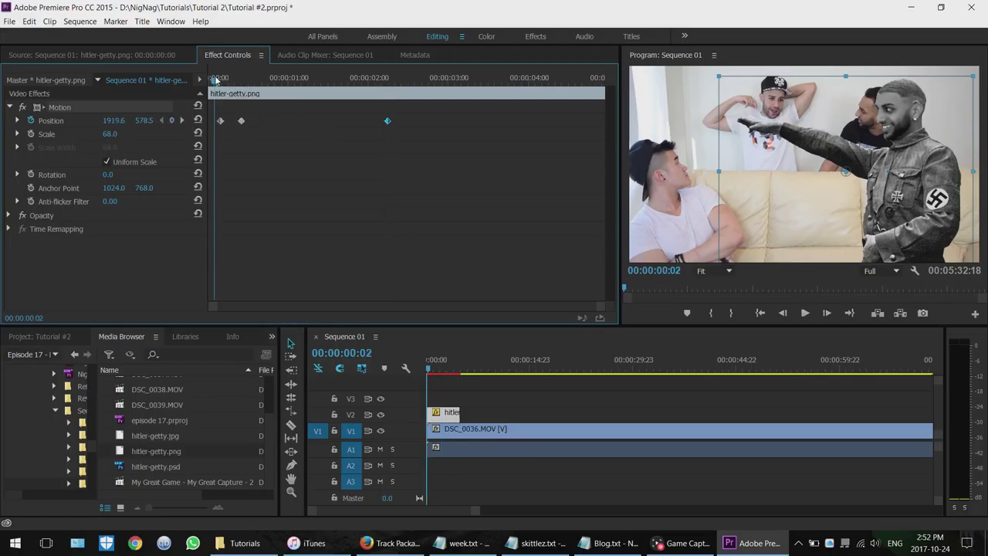
pyautogui.moveTo(215, 79); pyautogui.dragTo(274, 79)
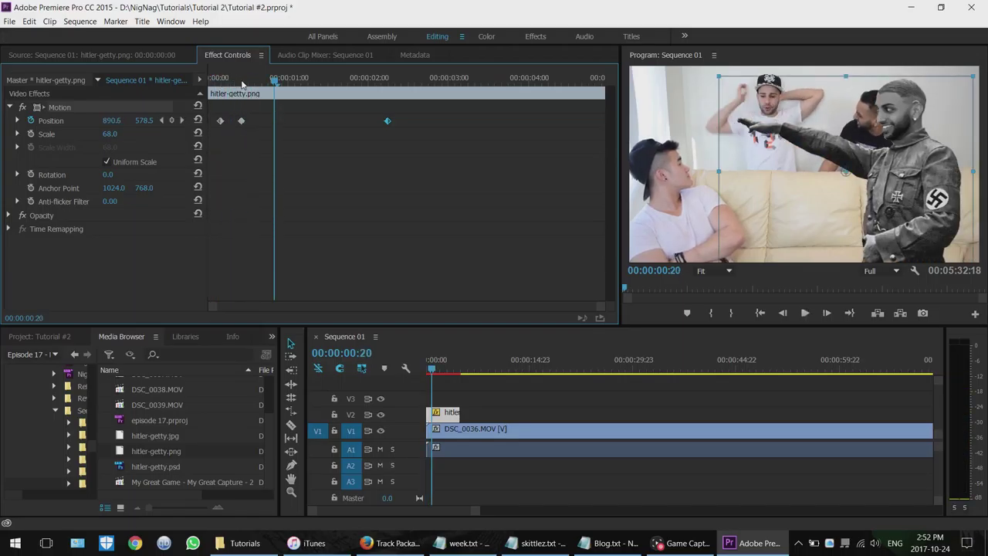
pyautogui.click(243, 123)
pyautogui.press('space')
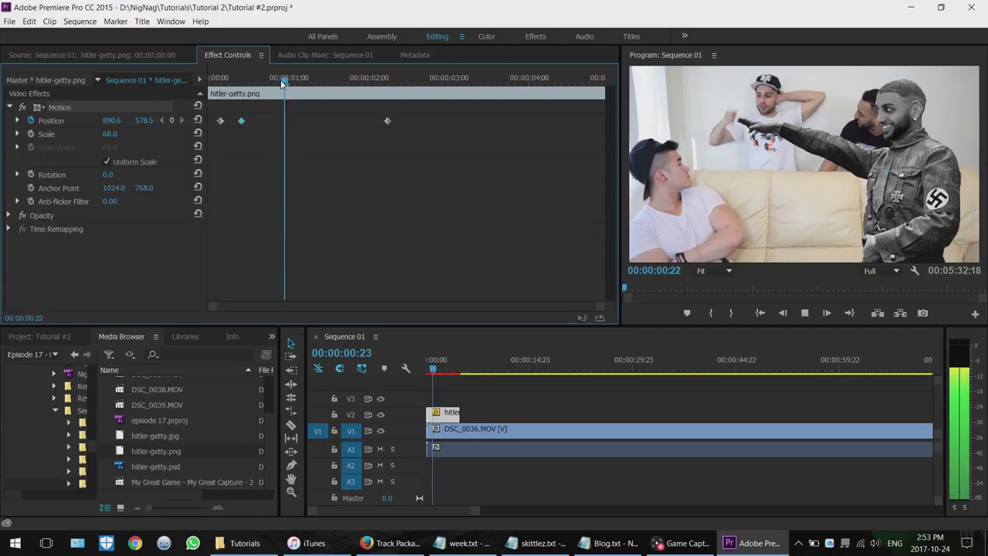
pyautogui.press('space')
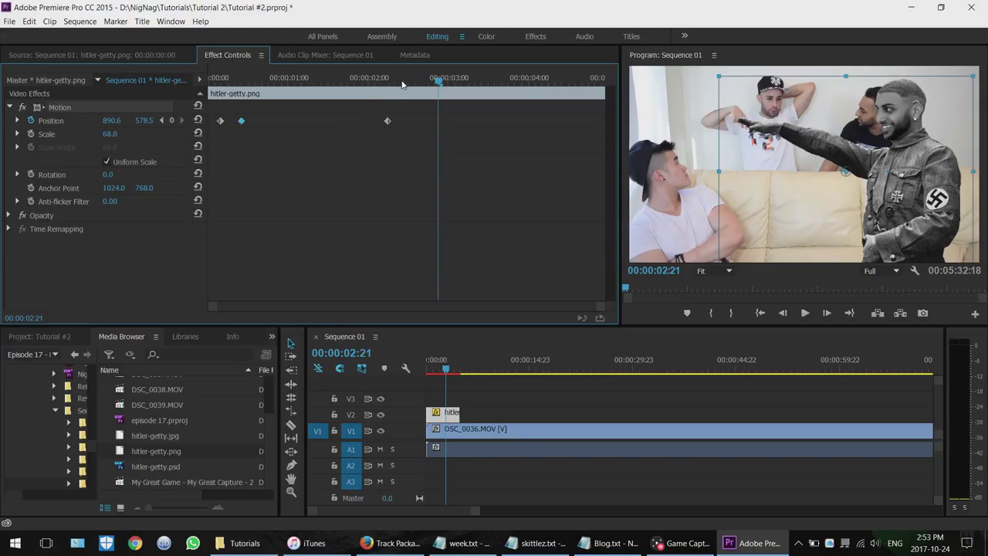
# Add a Position keyframe at 00:00:02:17 with X at -585.4, off the left edge.
pyautogui.moveTo(442, 85); pyautogui.dragTo(426, 85)
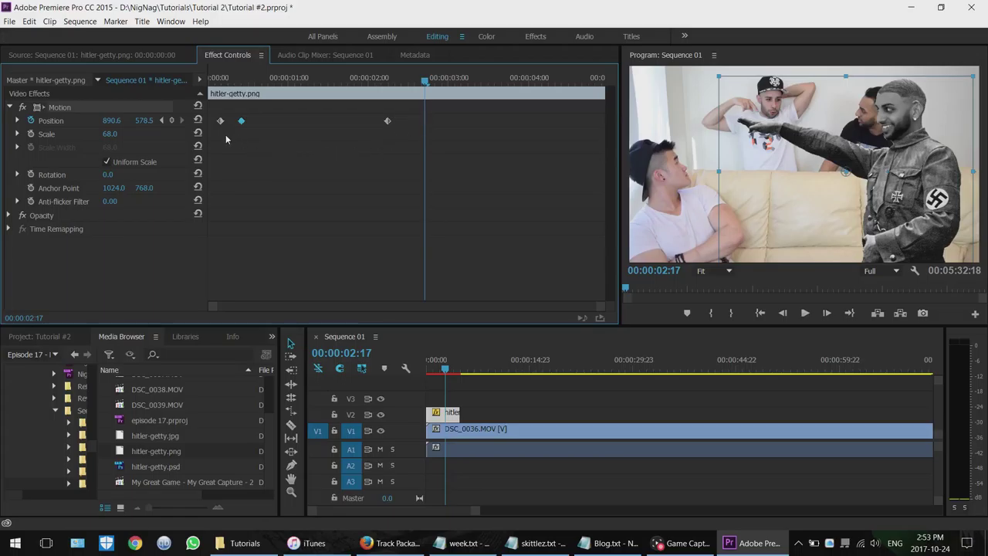
pyautogui.click(170, 120)
pyautogui.moveTo(110, 123); pyautogui.dragTo(2, 123)
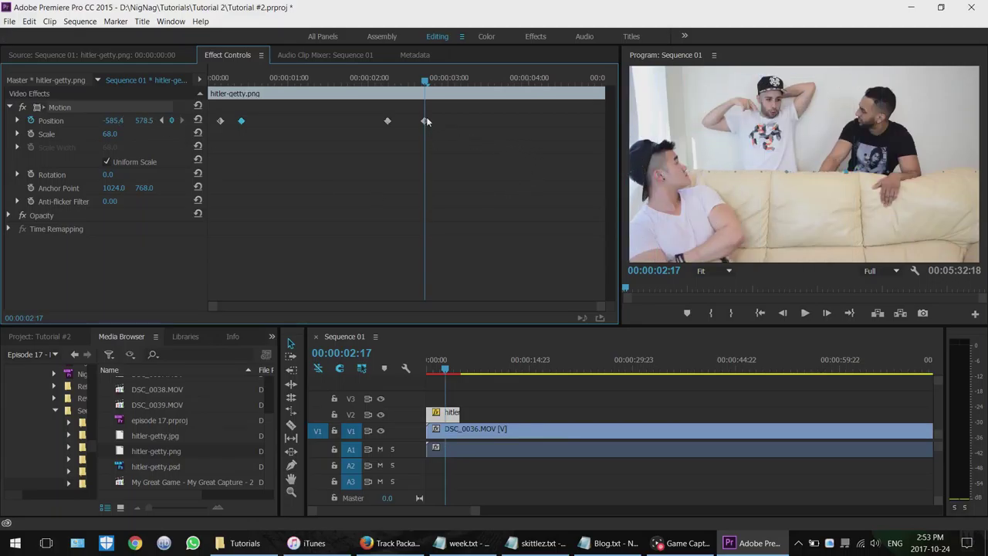
pyautogui.click(214, 80)
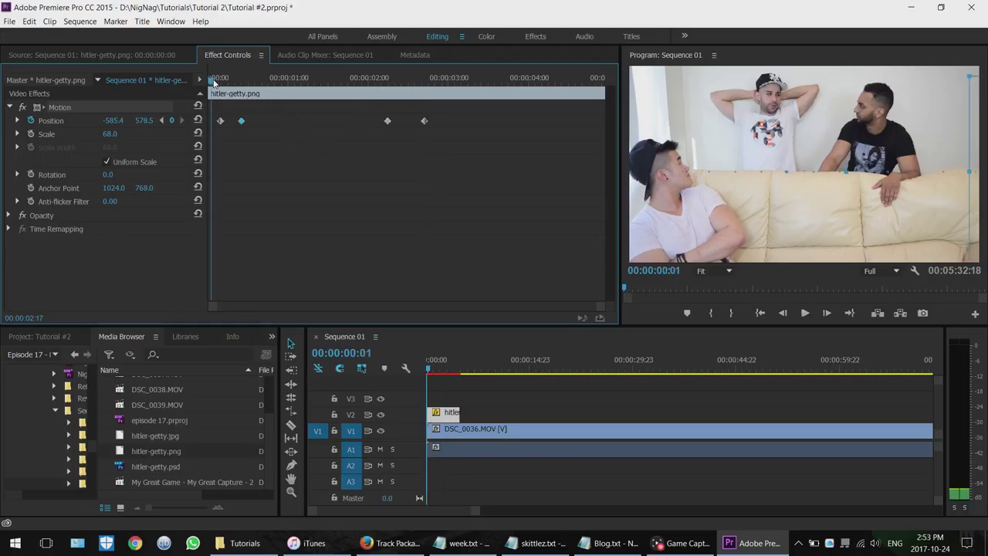
pyautogui.press('space')
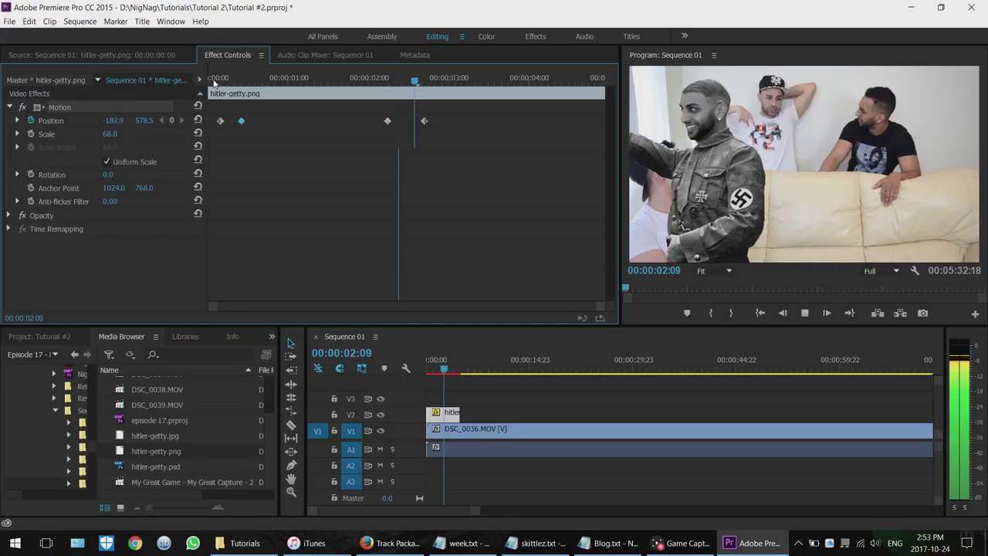
pyautogui.press('space')
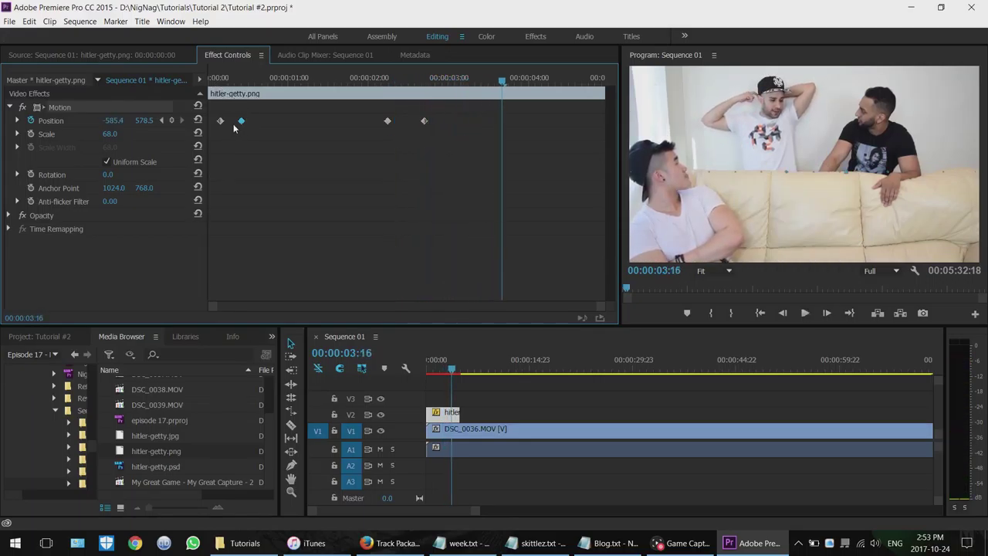
pyautogui.moveTo(213, 78); pyautogui.dragTo(291, 91)
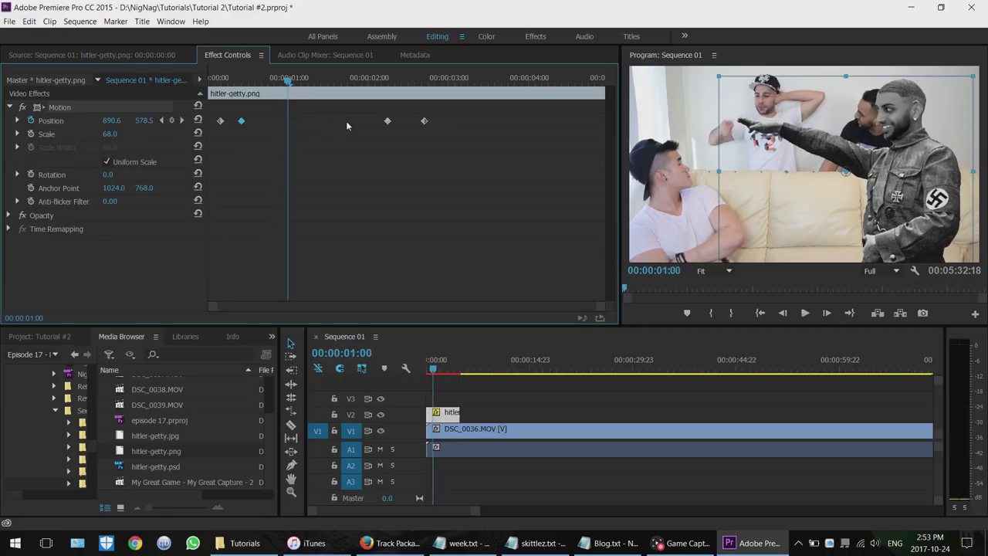
pyautogui.click(290, 78)
pyautogui.click(388, 80)
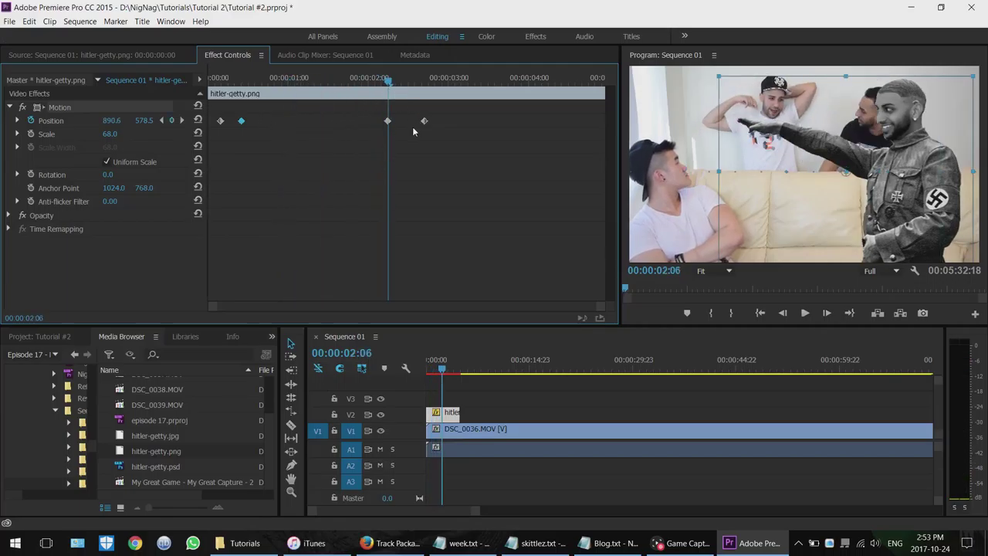
pyautogui.moveTo(388, 82); pyautogui.dragTo(430, 81)
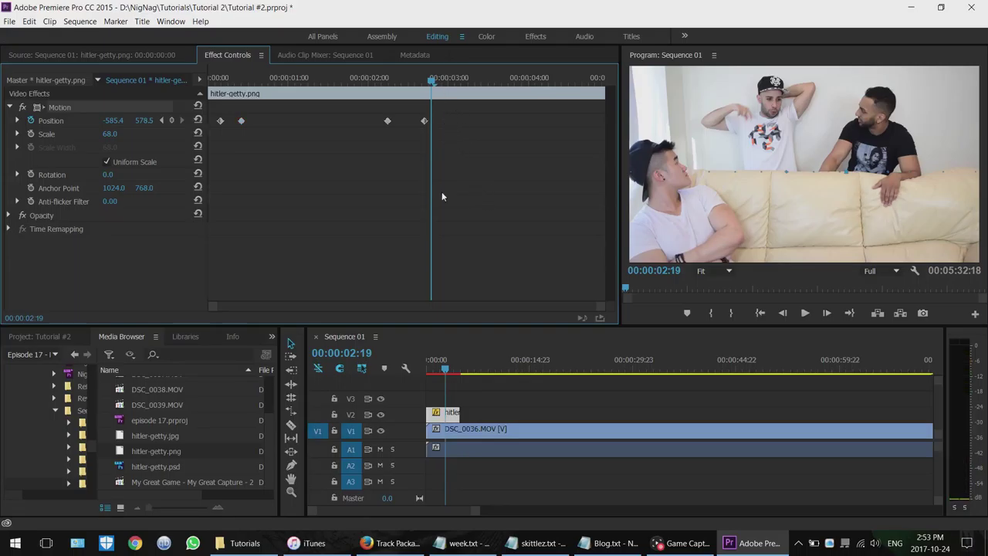
pyautogui.click(673, 542)
pyautogui.click(673, 542)
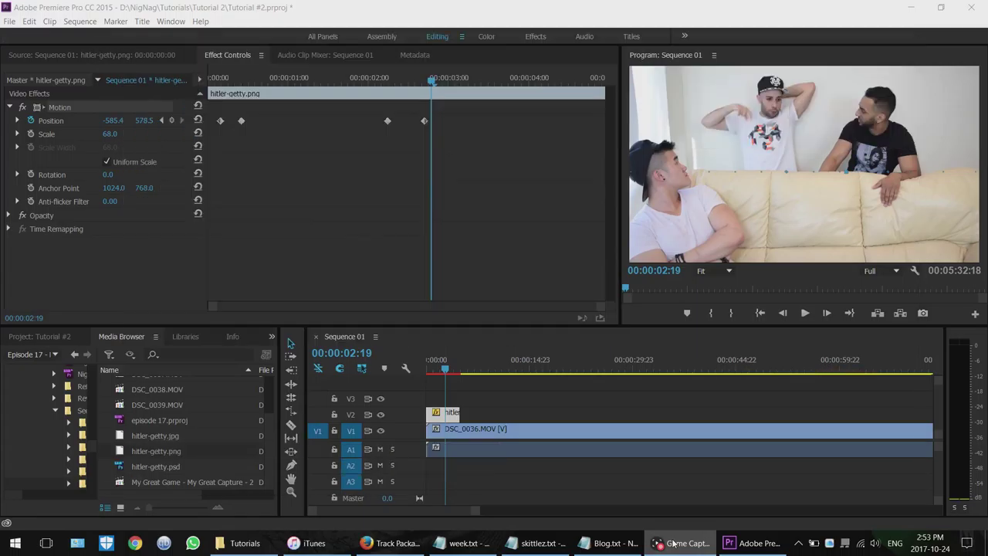